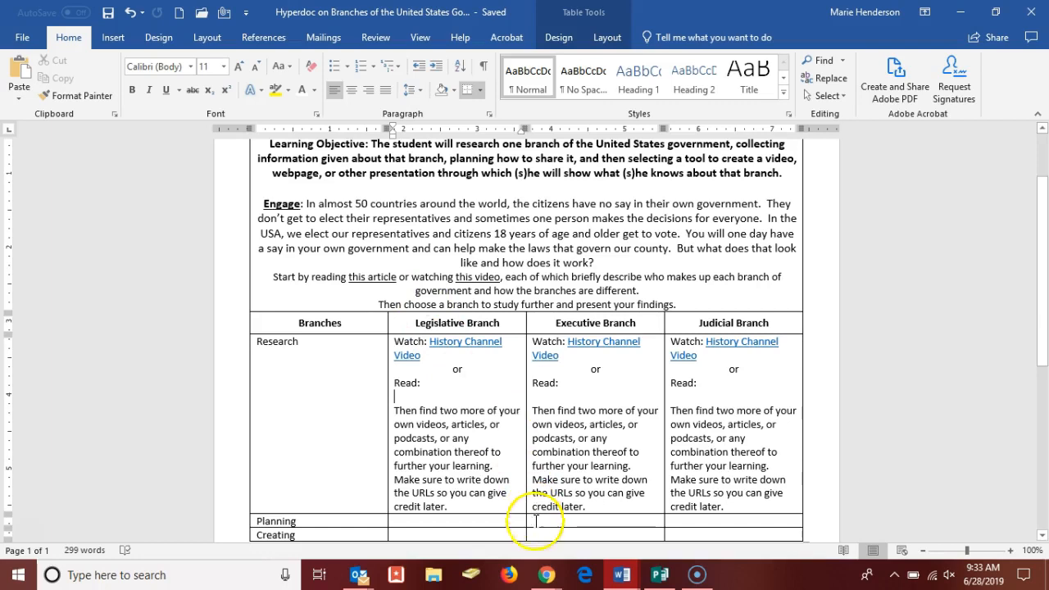
Step: Switch to Chrome and look through the White House pages on the executive, legislative and judicial branches
mouse_move(547, 580)
click(711, 508)
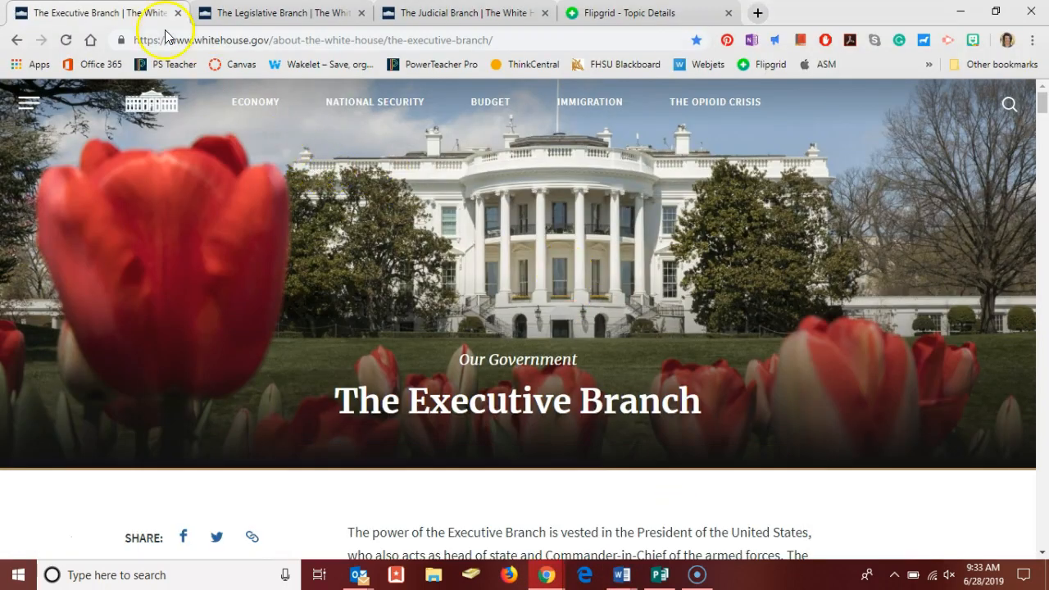
click(285, 14)
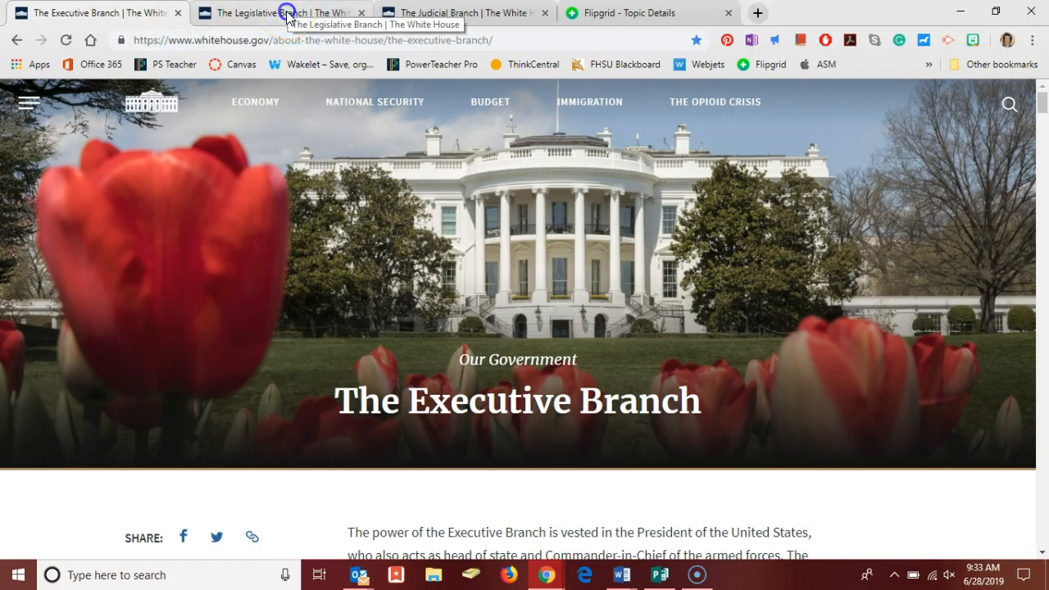
click(430, 13)
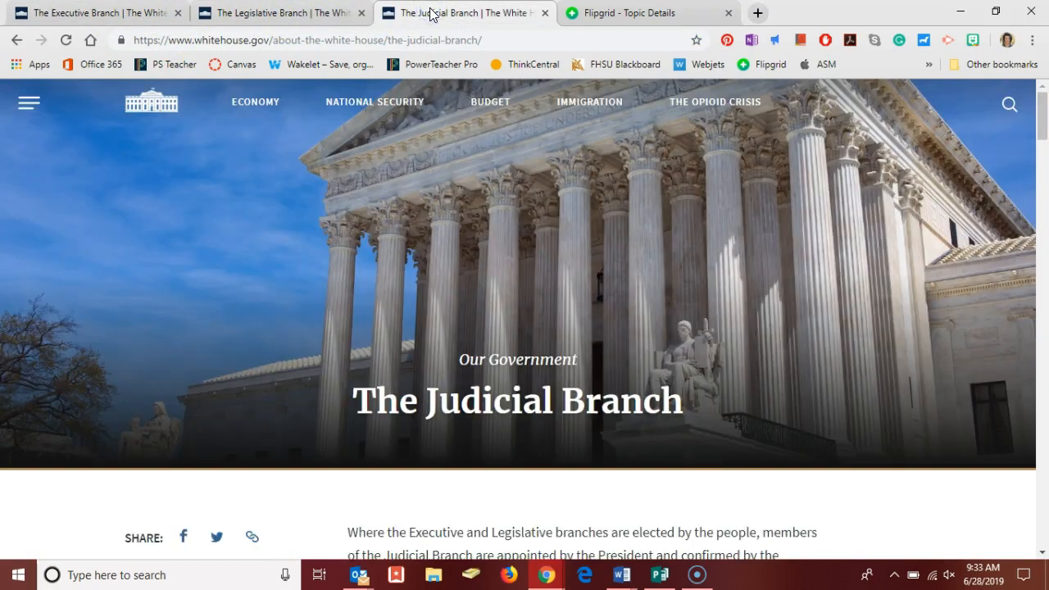
click(106, 13)
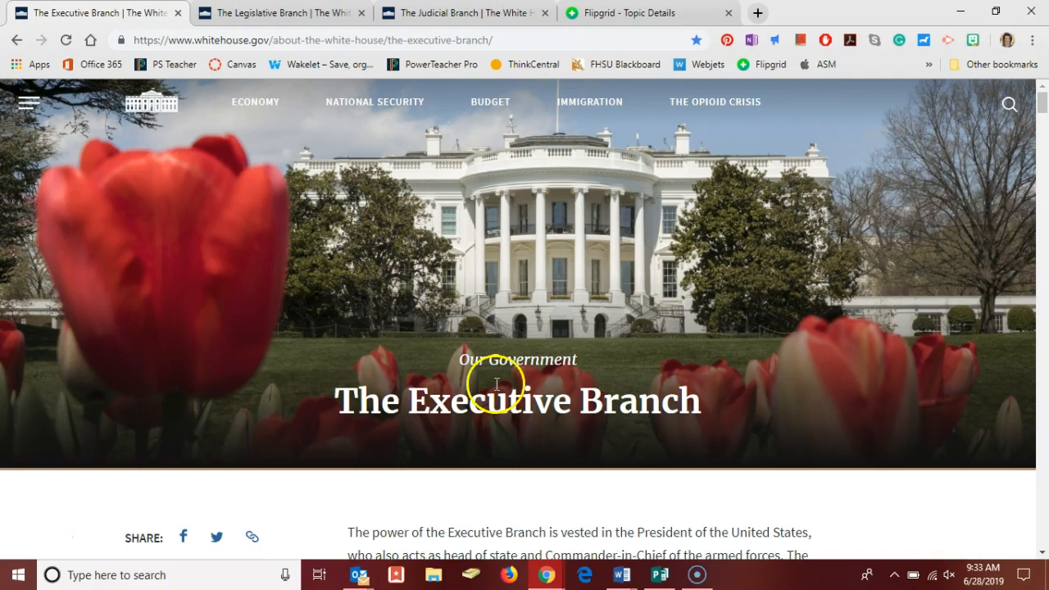
Step: Return to the unfinished Hyperdoc in Word and enter "White House Article" after "Read:" in the Legislative Branch research cell
mouse_move(629, 576)
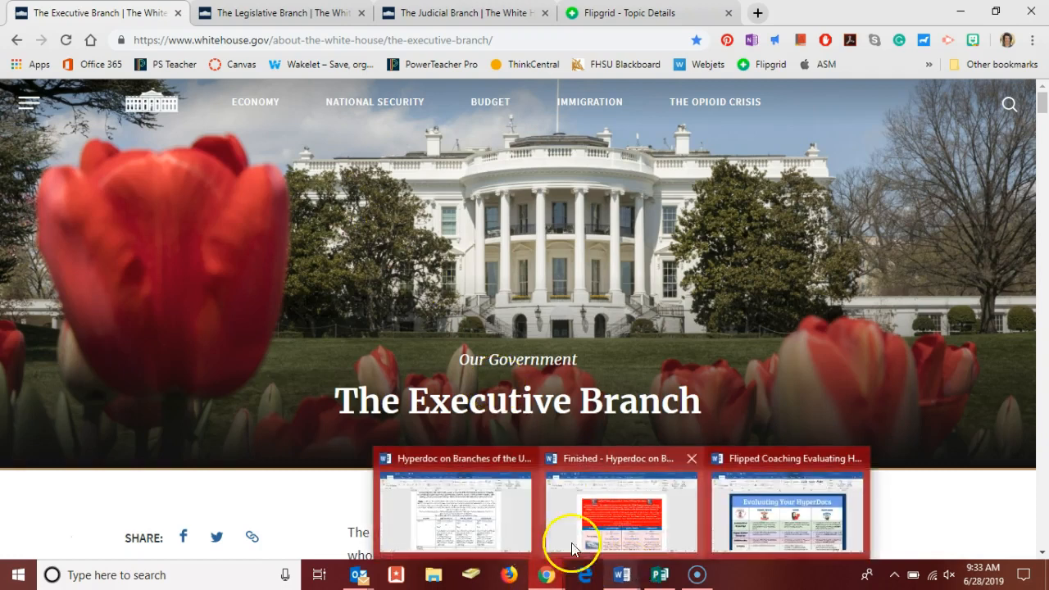
click(468, 519)
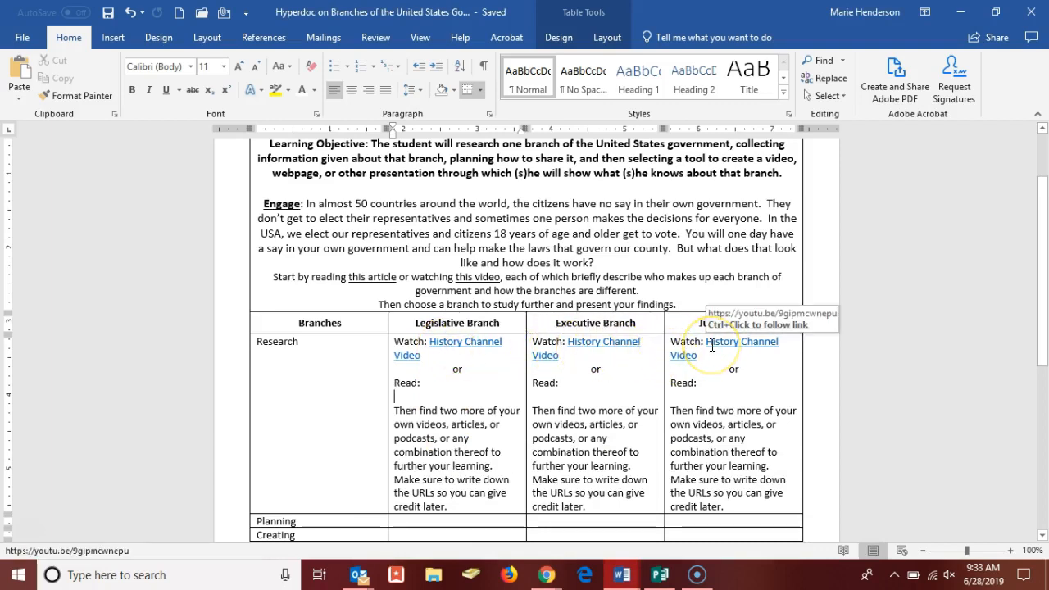
click(451, 378)
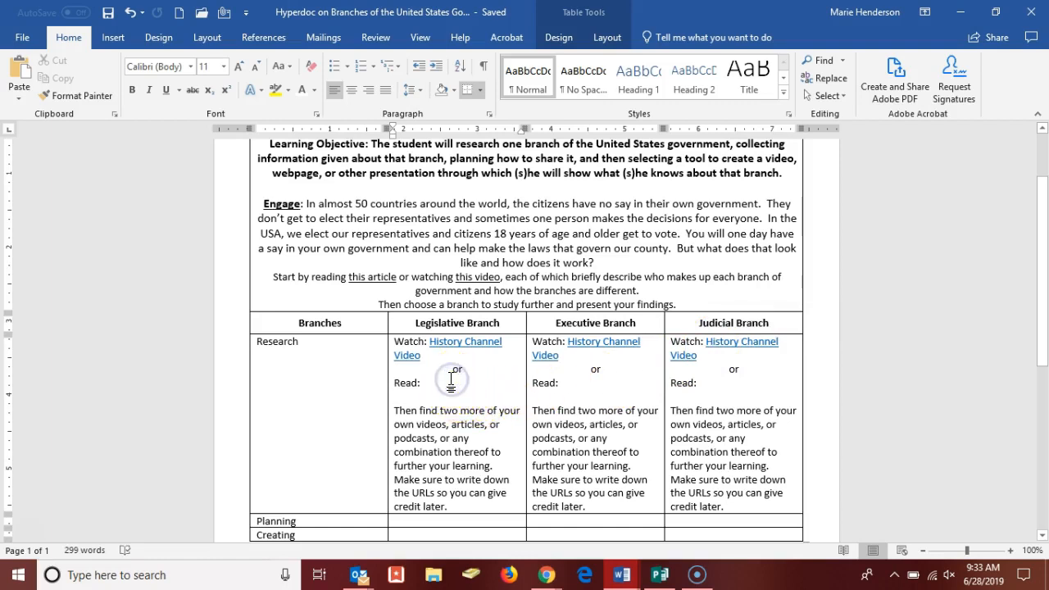
text(Whi)
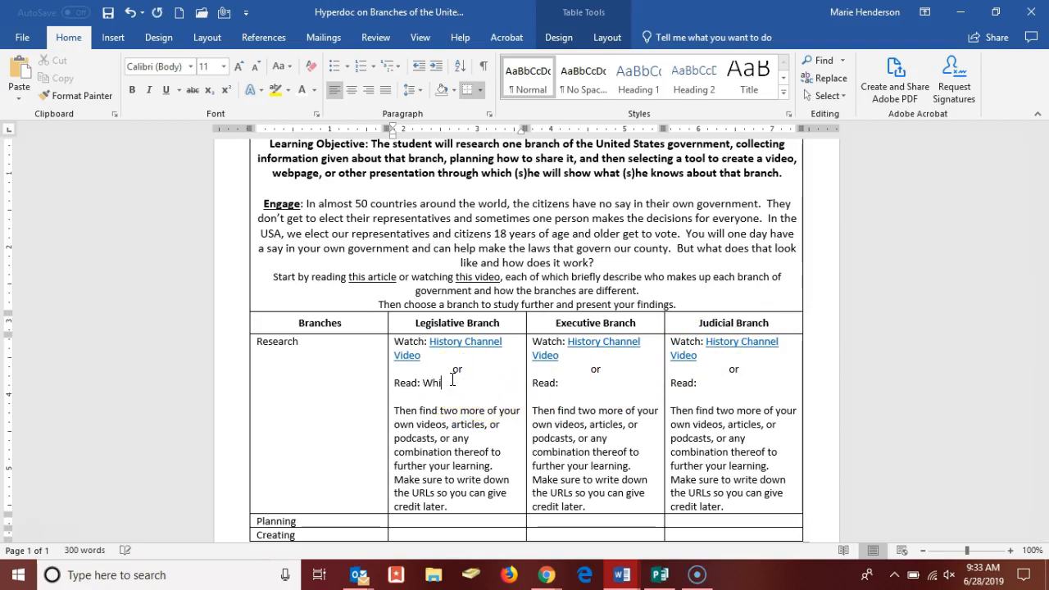
text(te House Ar)
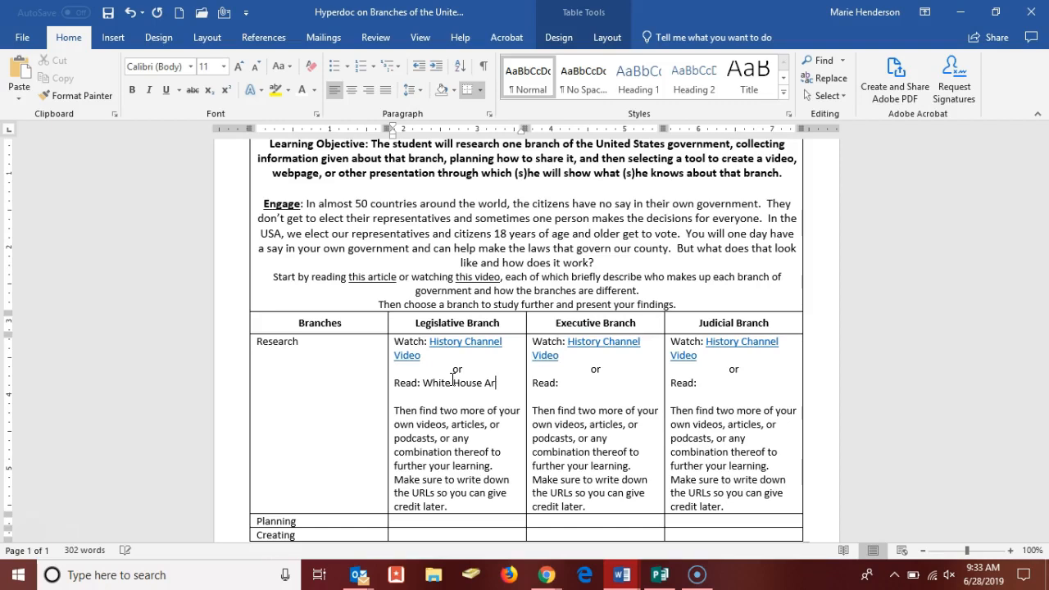
text(ticle)
Step: Select the Legislative Branch "White House Article" text, then copy the web address of the White House Legislative Branch page in Chrome
drag(425, 382, 497, 383)
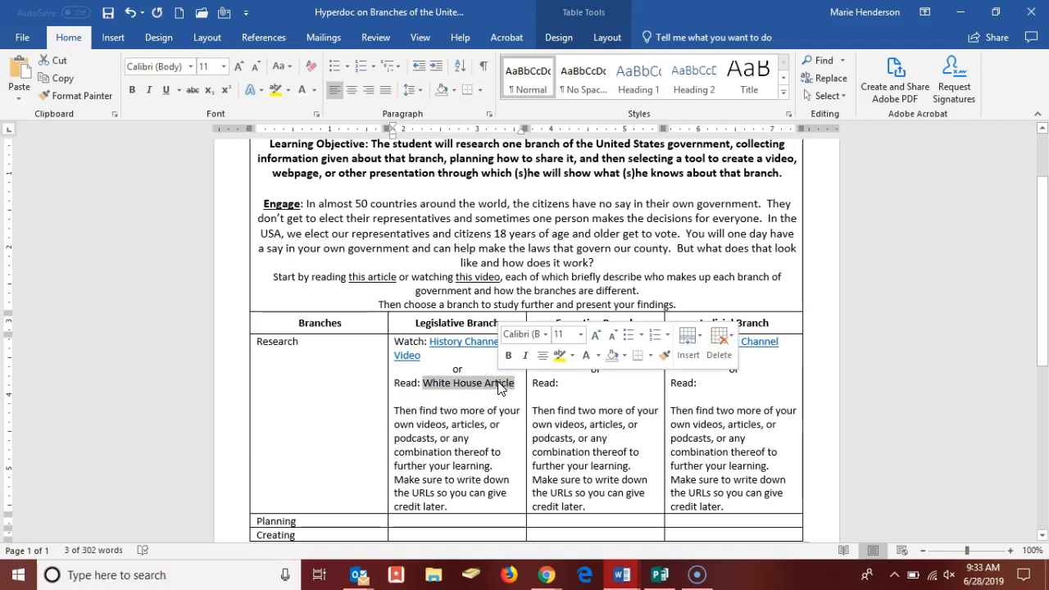
mouse_move(545, 576)
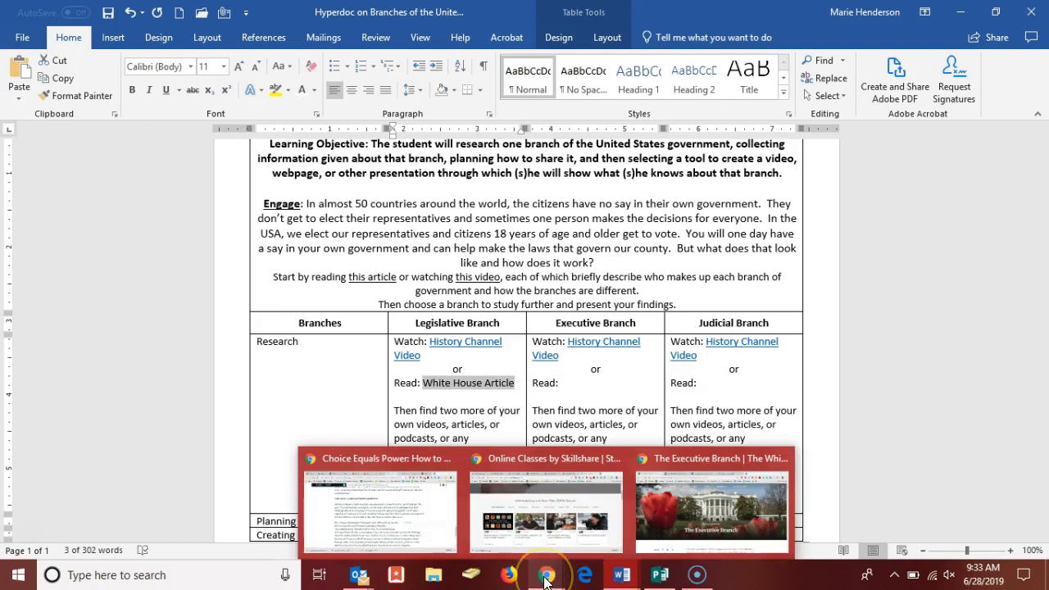
click(707, 508)
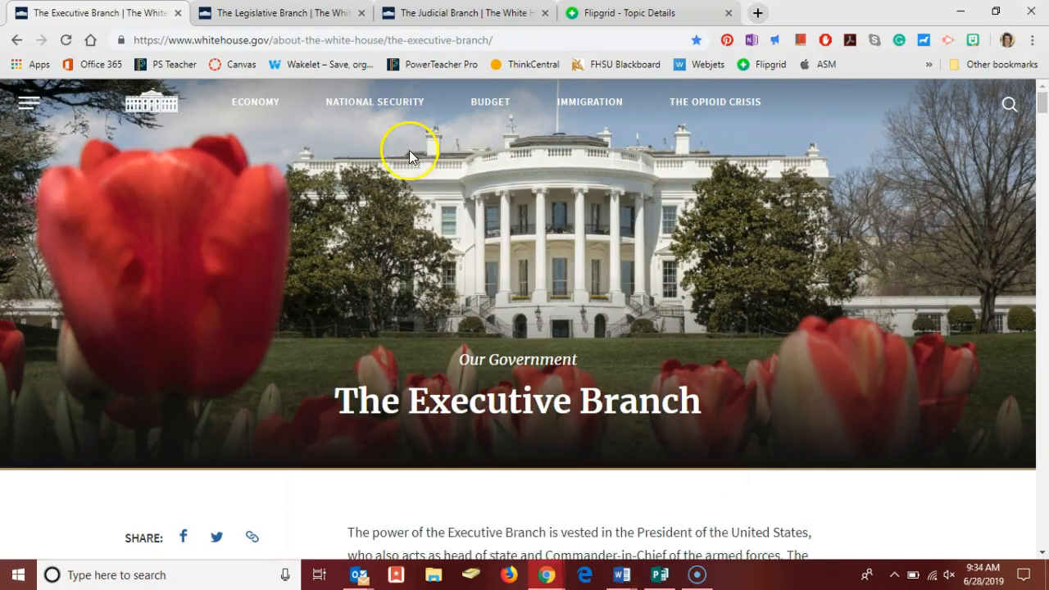
click(285, 13)
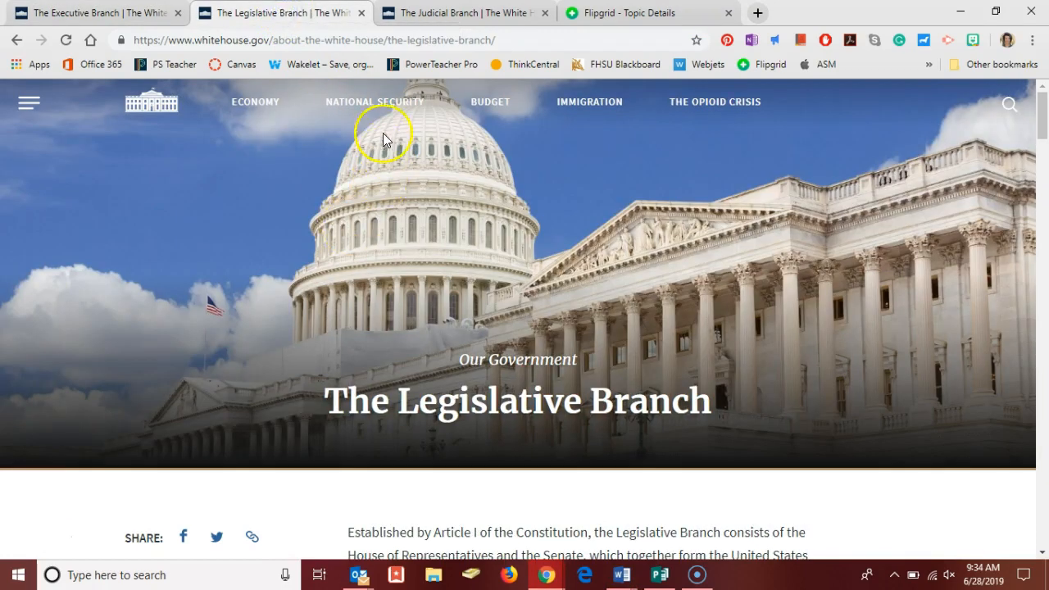
click(363, 39)
key(ctrl+c)
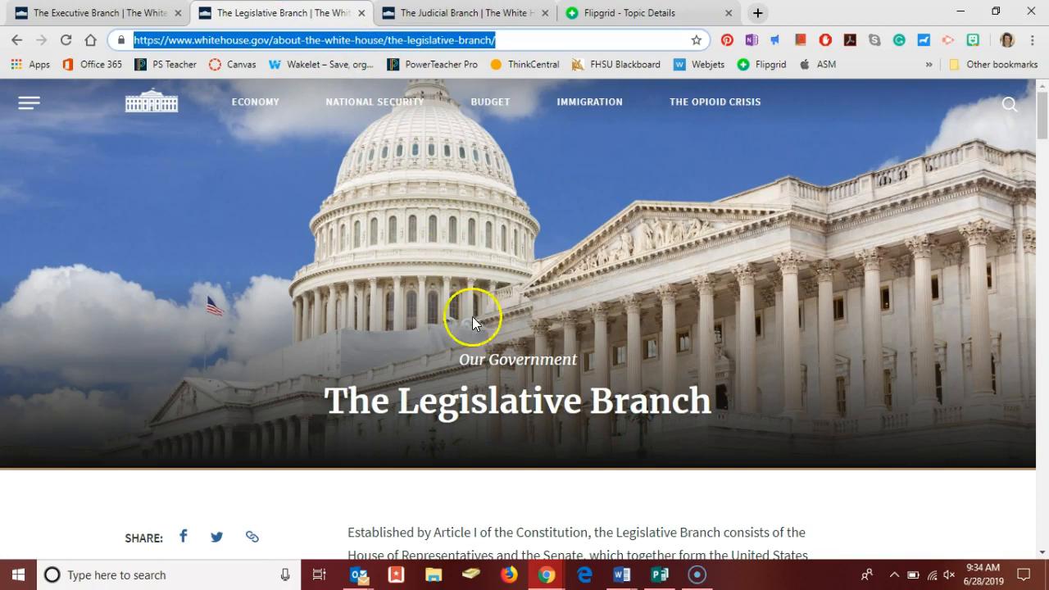
Step: Back in the Word Hyperdoc, hyperlink the Legislative Branch "White House Article" text to the copied whitehouse.gov address
mouse_move(622, 577)
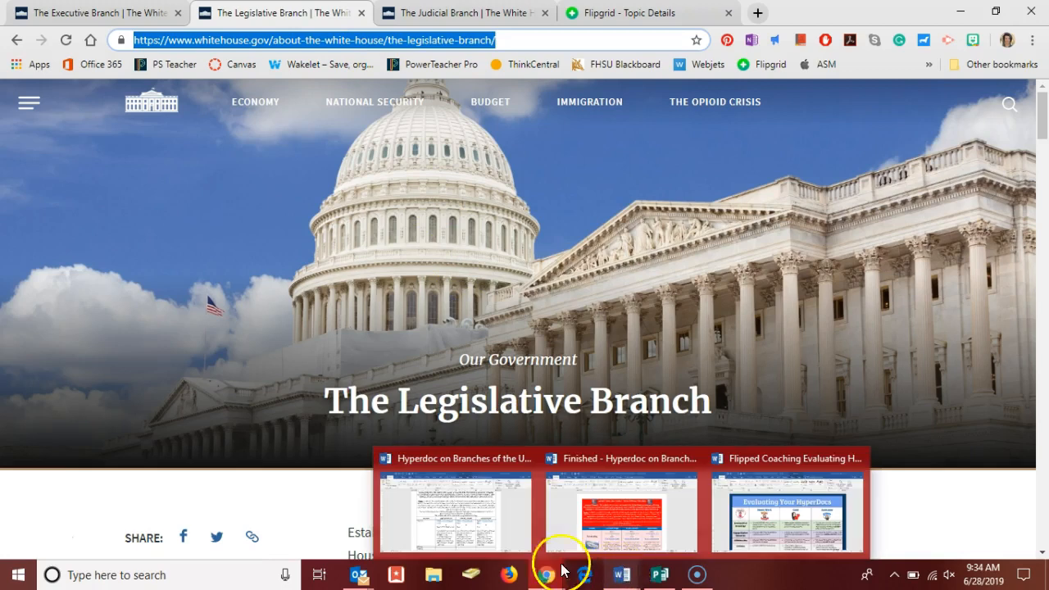
click(467, 530)
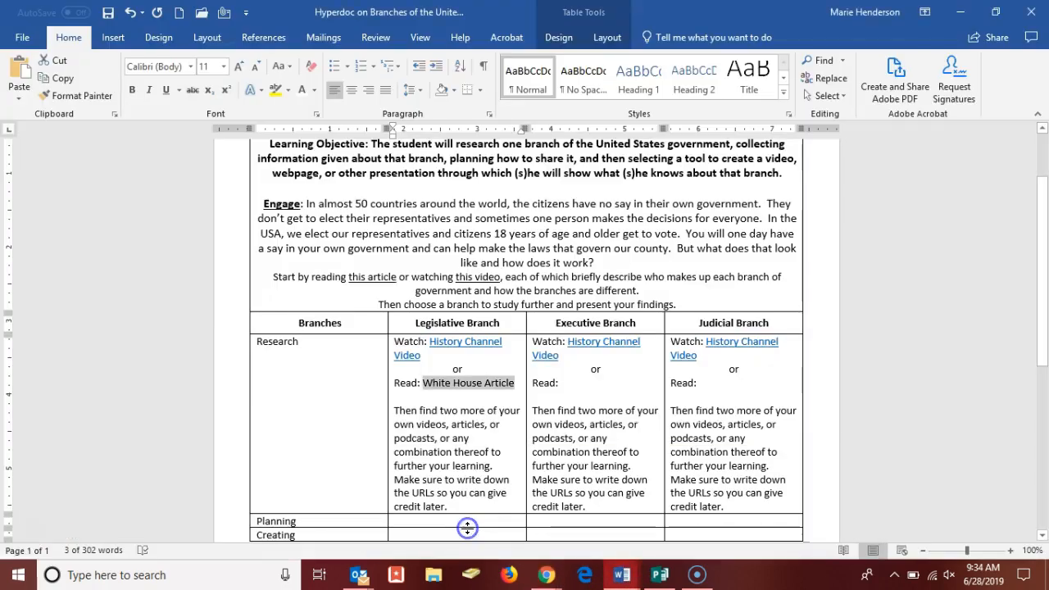
right_click(472, 382)
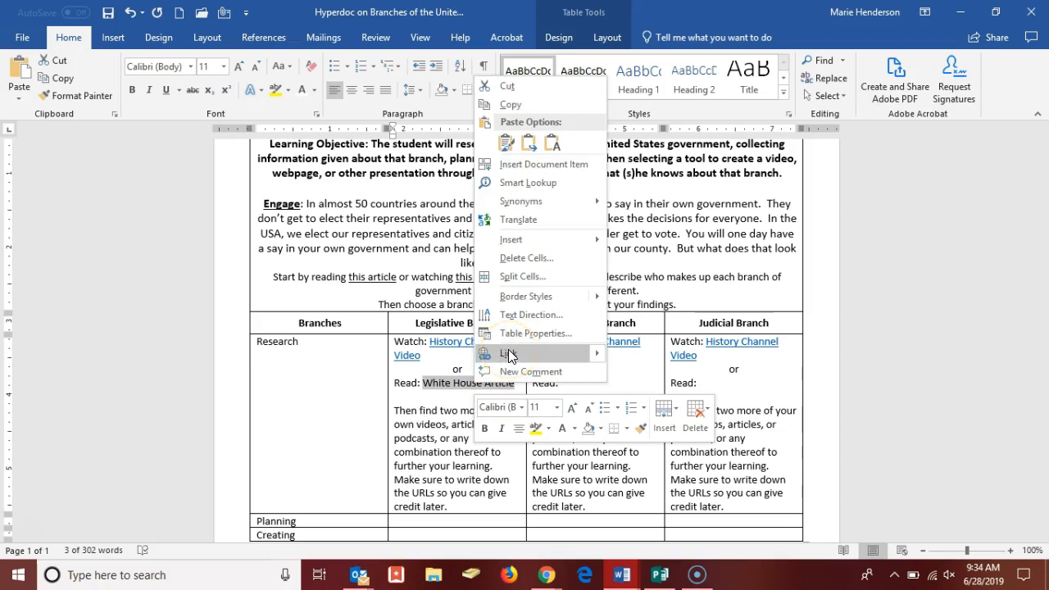
click(508, 351)
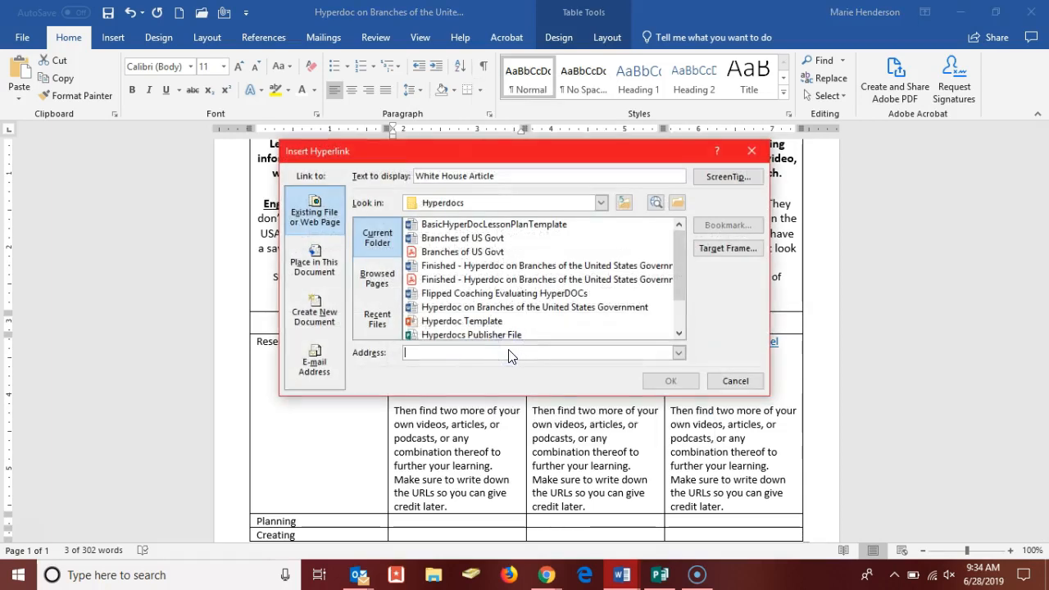
key(ctrl+v)
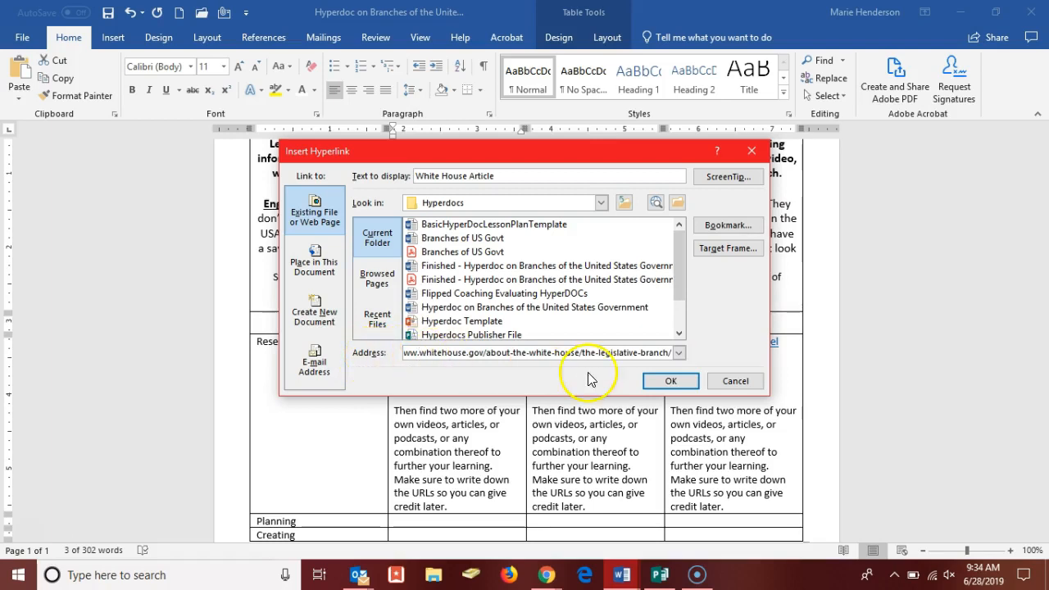
click(670, 382)
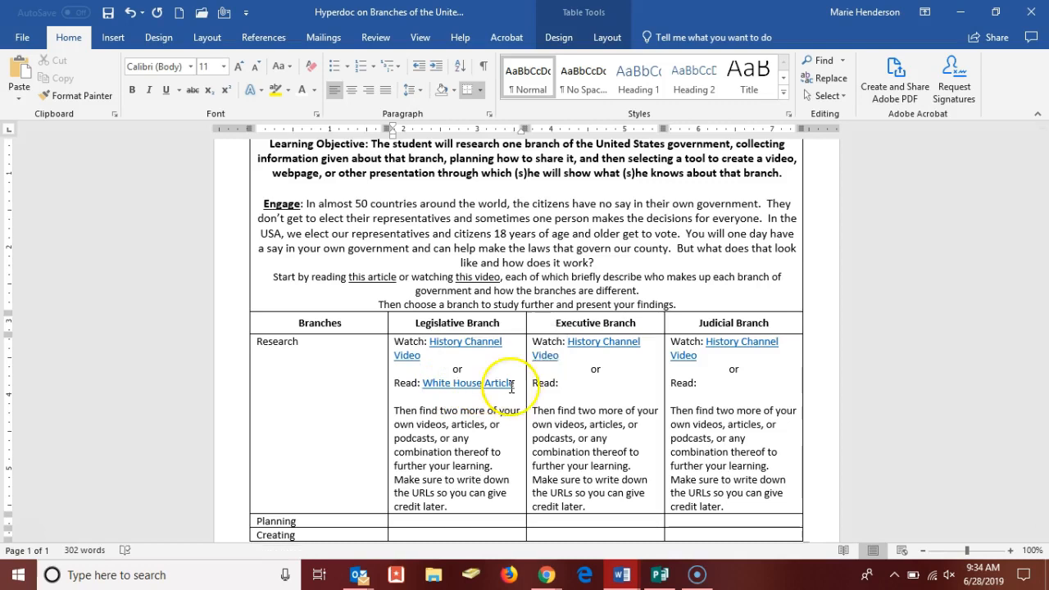
Step: Enter "White House Article" after "Read:" in the Executive Branch research cell
click(579, 384)
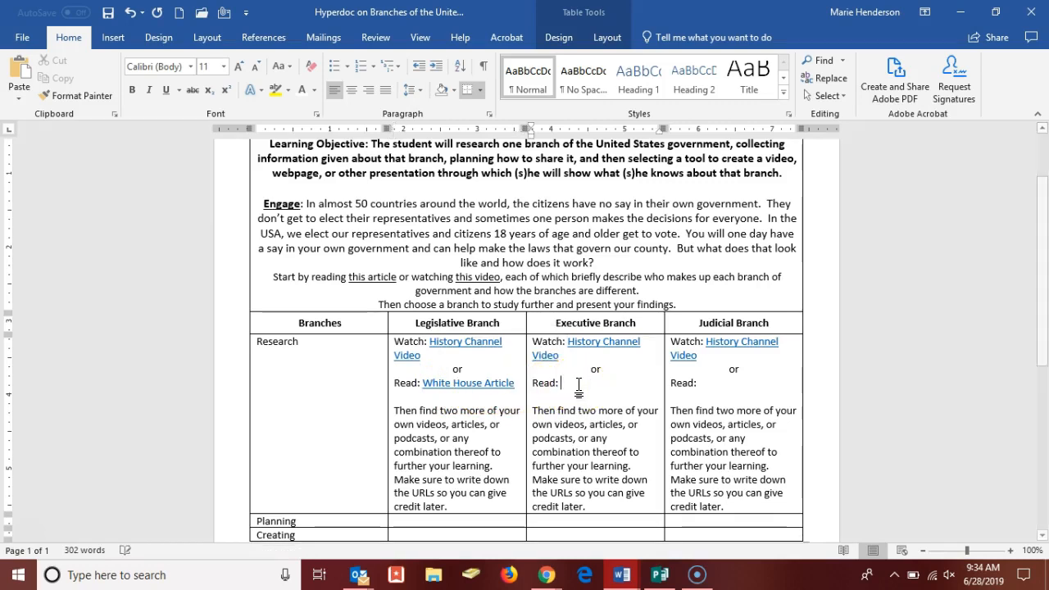
text(White House Article)
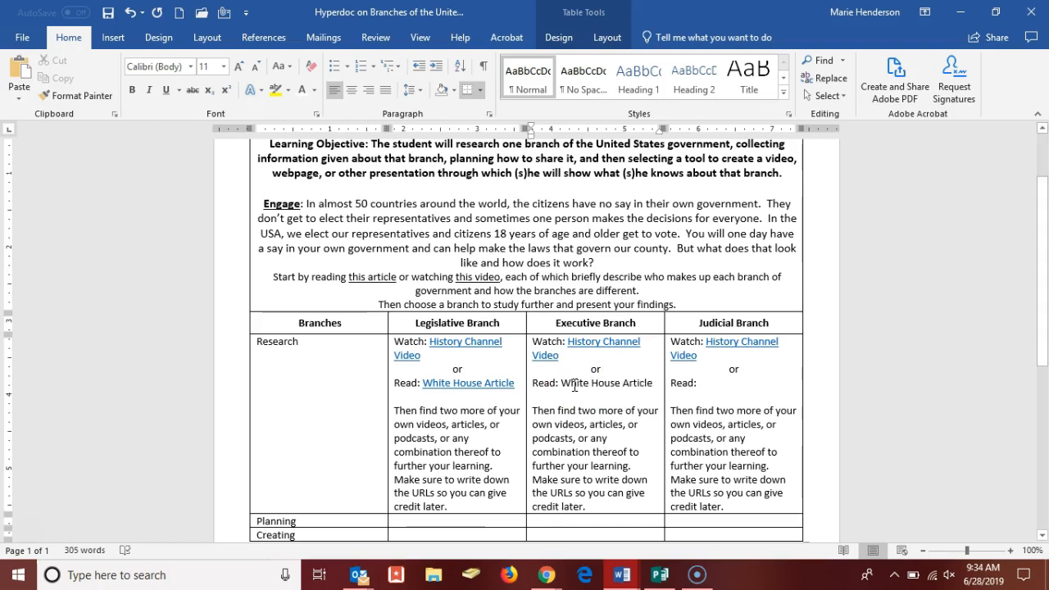
drag(566, 384, 644, 383)
Step: Switch to Chrome and copy the web address of the White House Executive Branch page
mouse_move(546, 575)
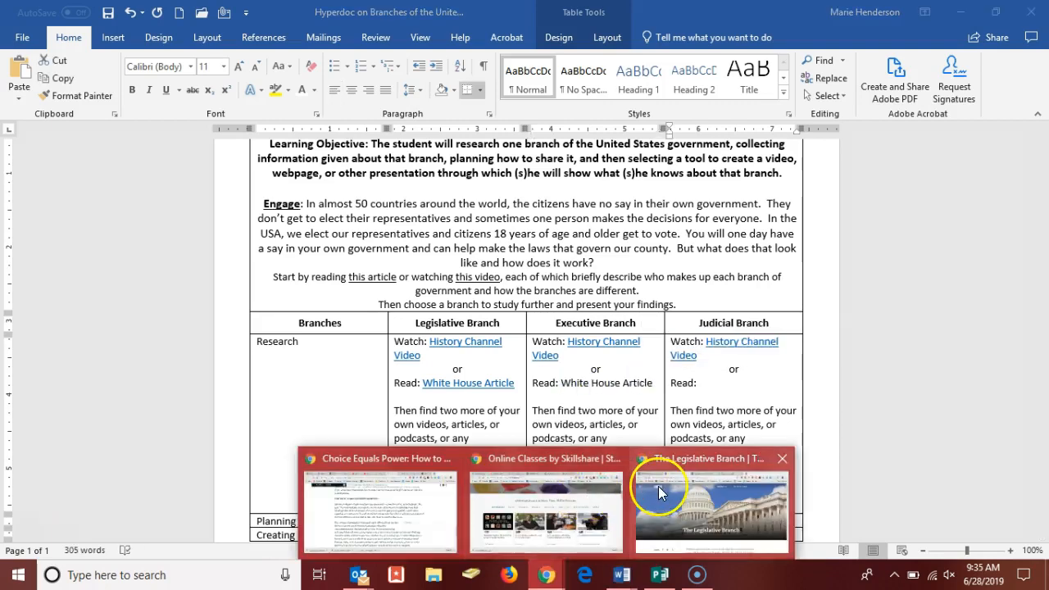
click(658, 486)
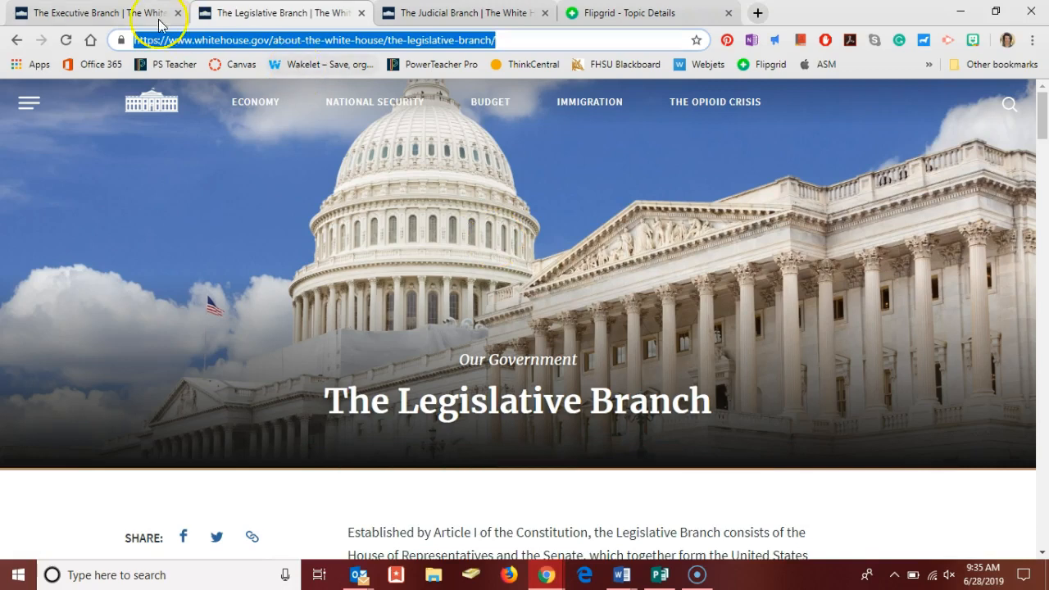
click(120, 12)
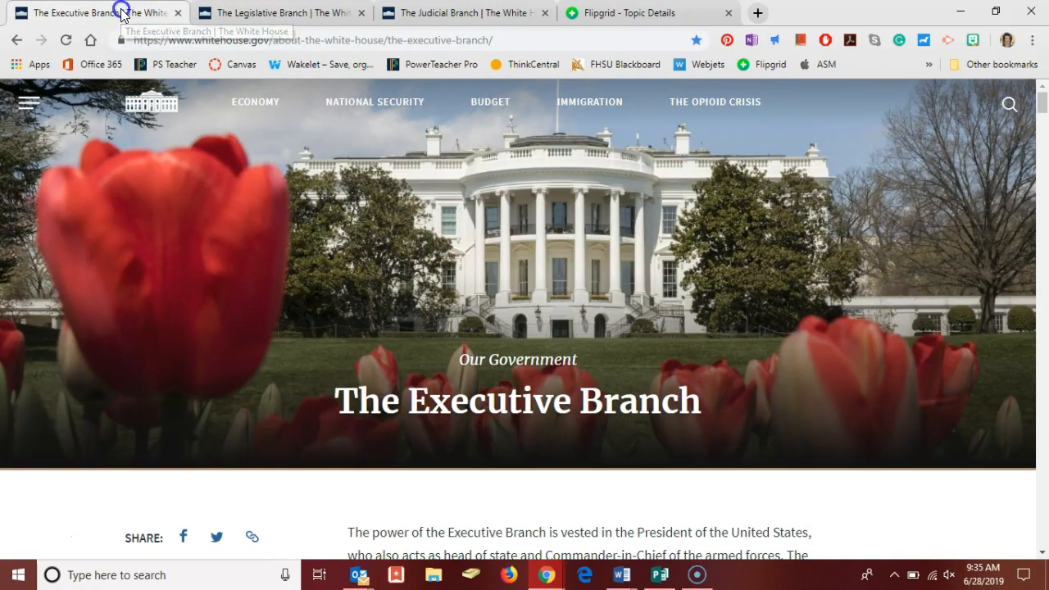
click(202, 40)
key(ctrl+c)
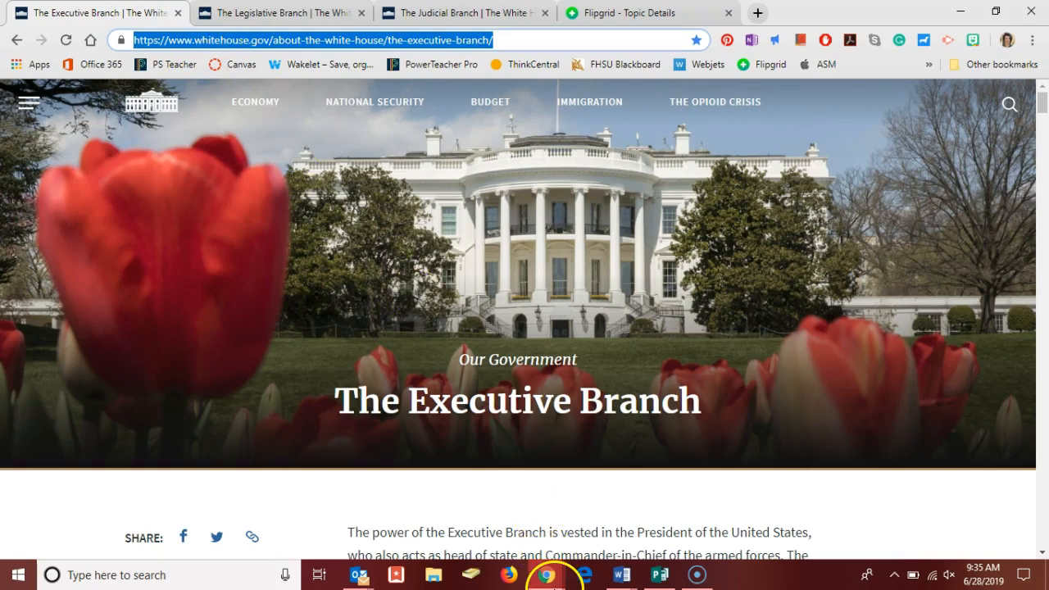
Step: Return to the Word Hyperdoc and hyperlink the Executive Branch "White House Article" text to the copied Executive Branch page address
mouse_move(636, 581)
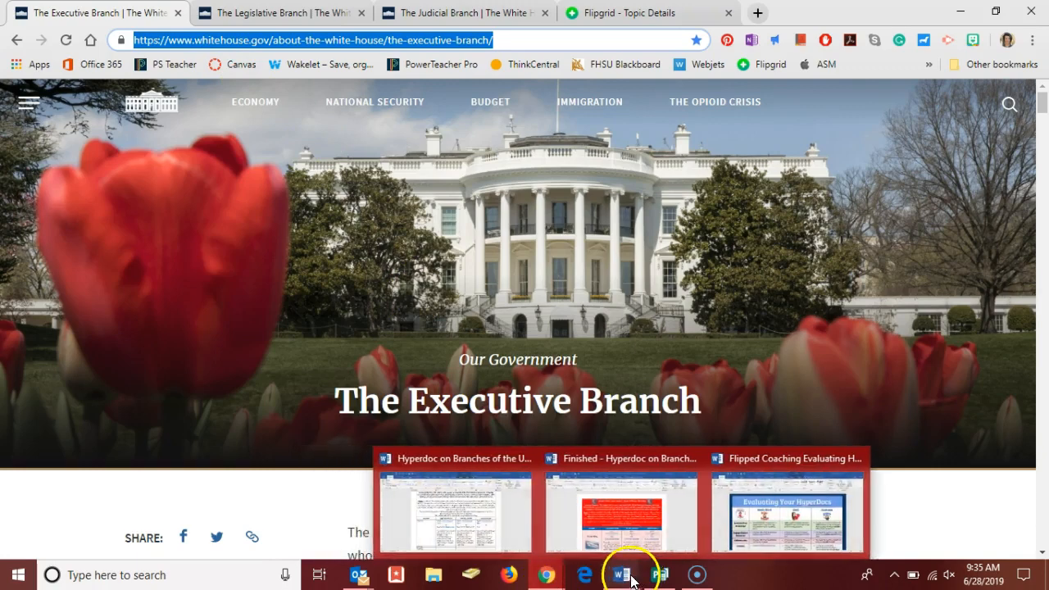
click(492, 524)
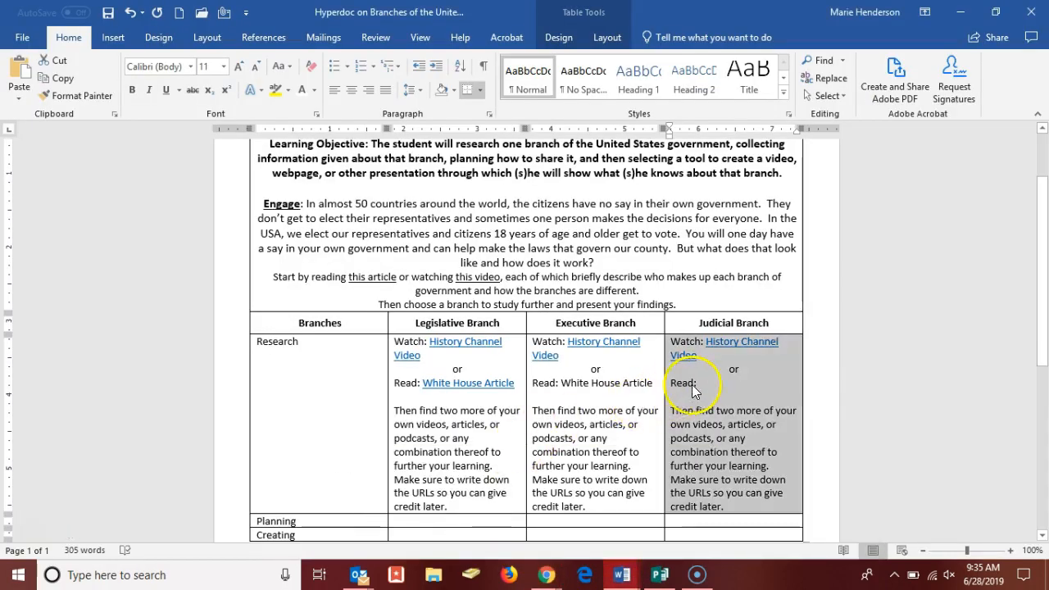
click(693, 386)
drag(561, 382, 636, 380)
right_click(607, 385)
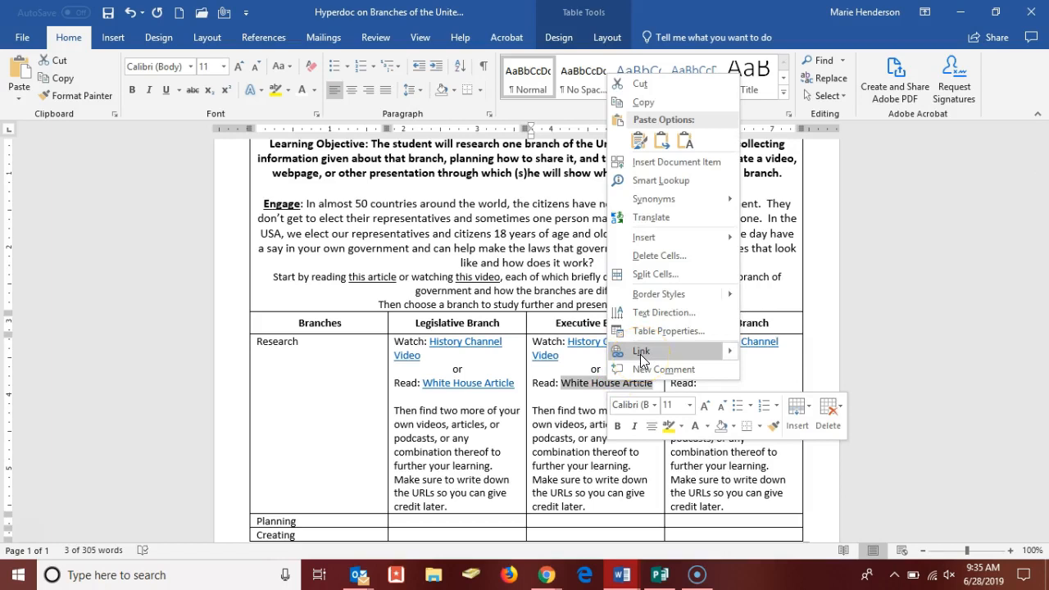
click(641, 354)
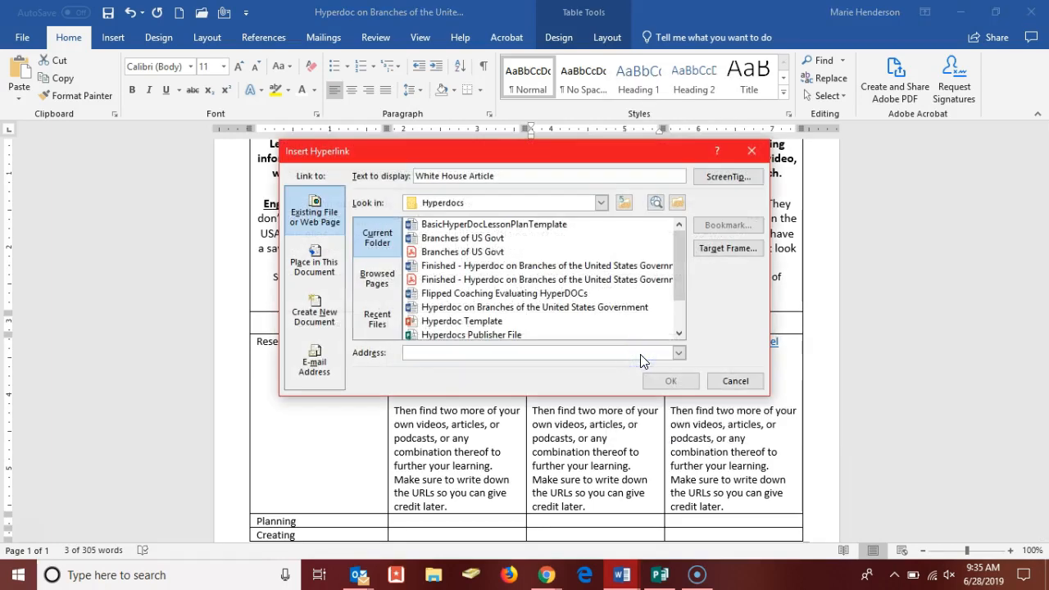
key(ctrl+v)
click(512, 354)
key(Return)
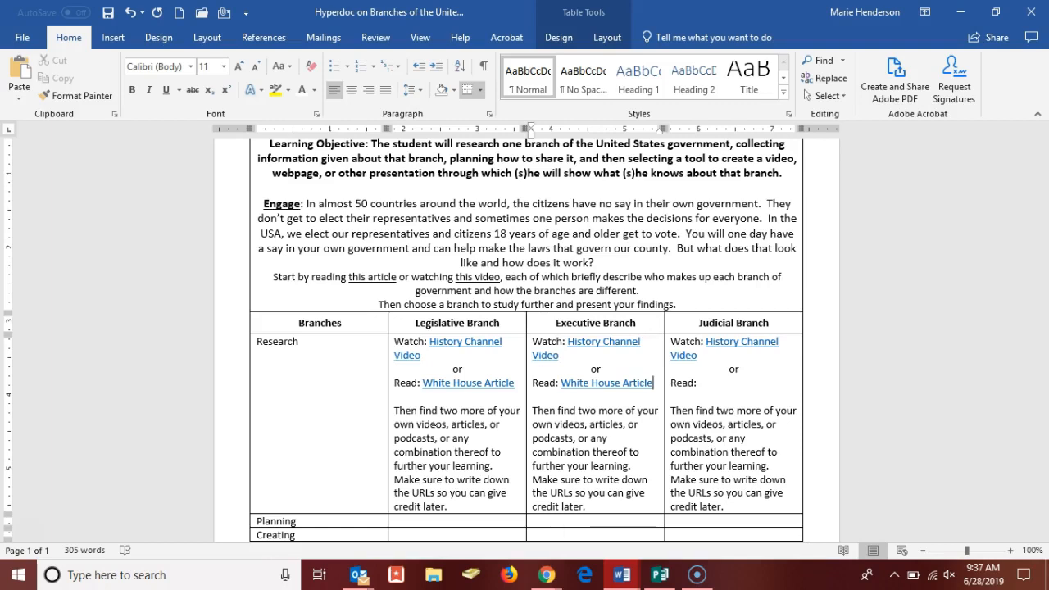
Step: Open the finished version of the Hyperdoc and review its Researching, Planning and Creating rows for each branch
scroll(435, 432, down, 1)
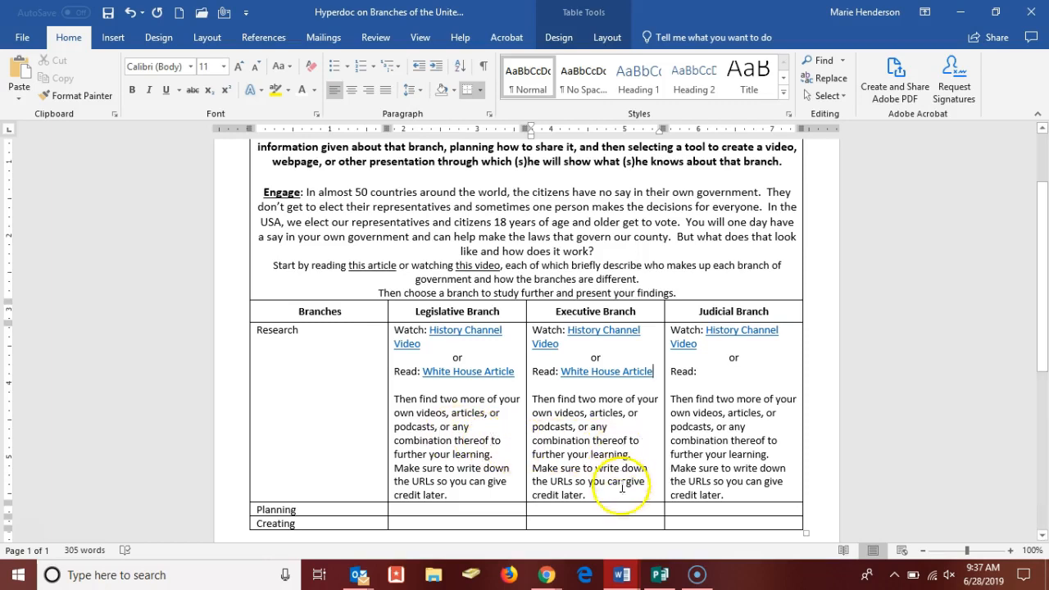
mouse_move(621, 562)
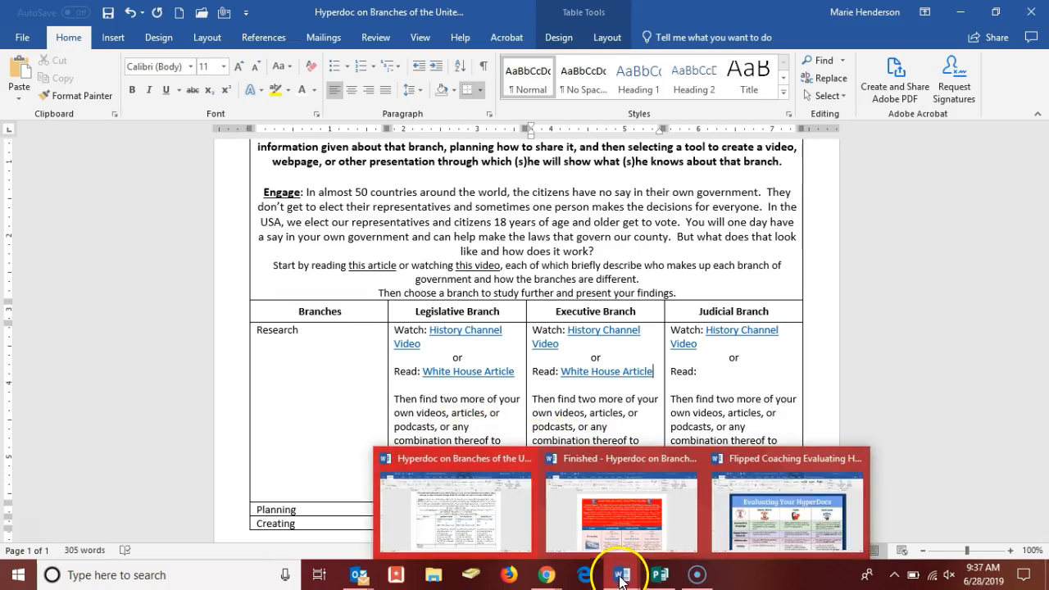
click(620, 525)
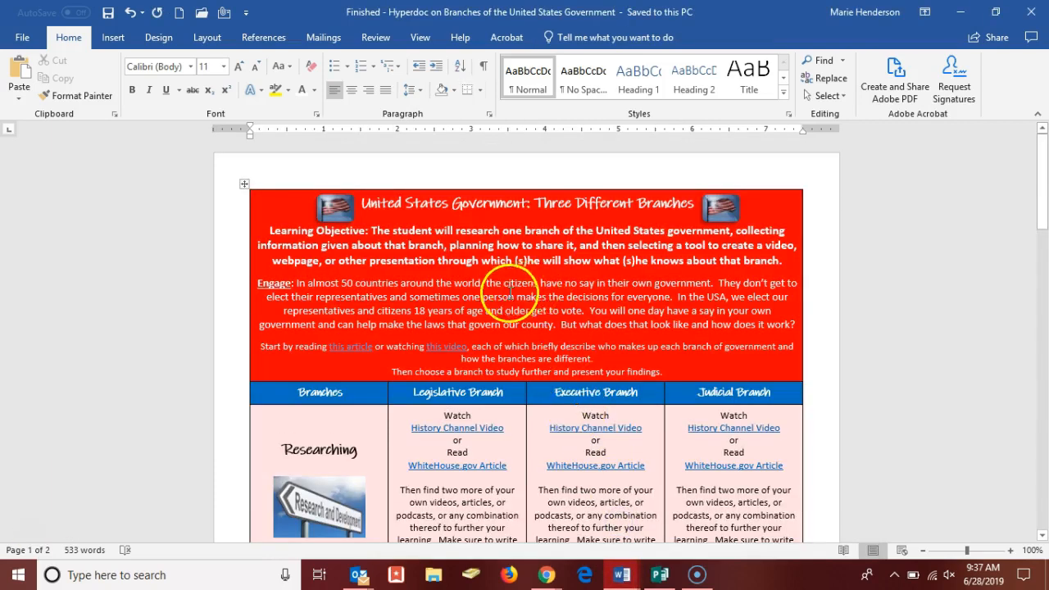
scroll(558, 360, down, 2)
scroll(552, 345, down, 4)
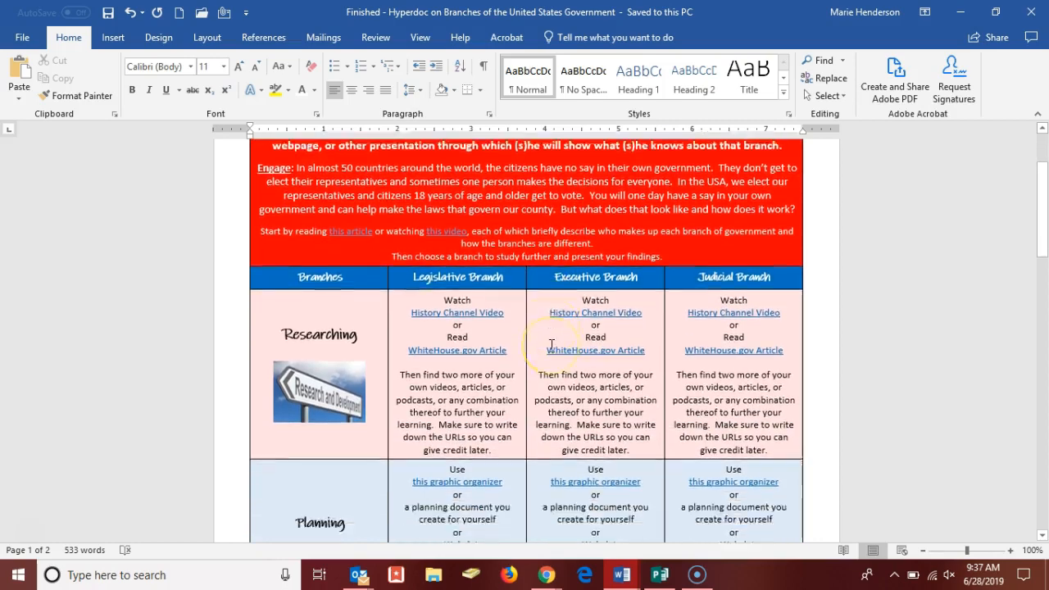
scroll(551, 345, down, 3)
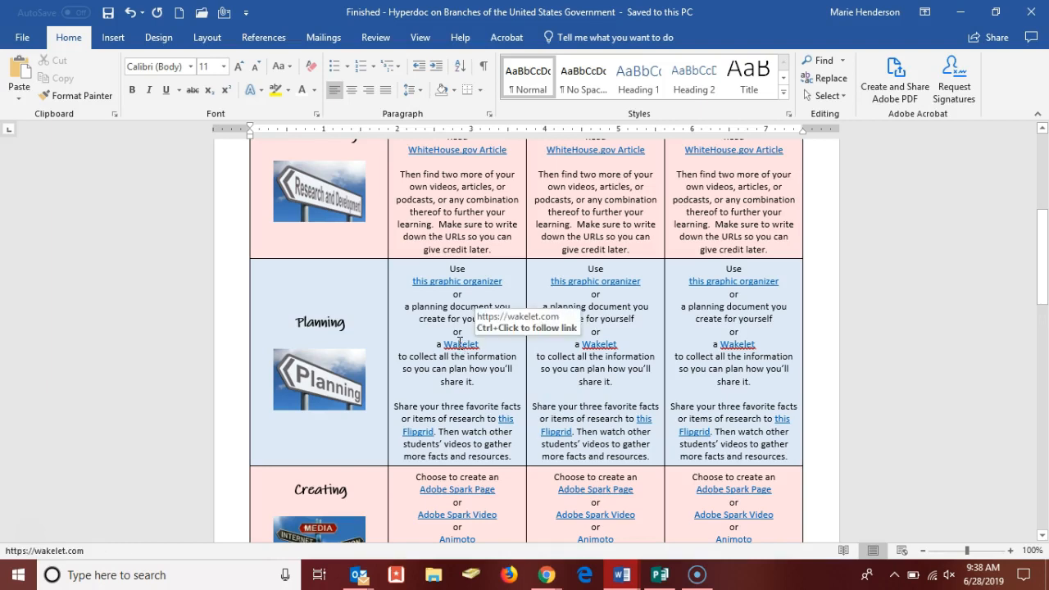
click(490, 348)
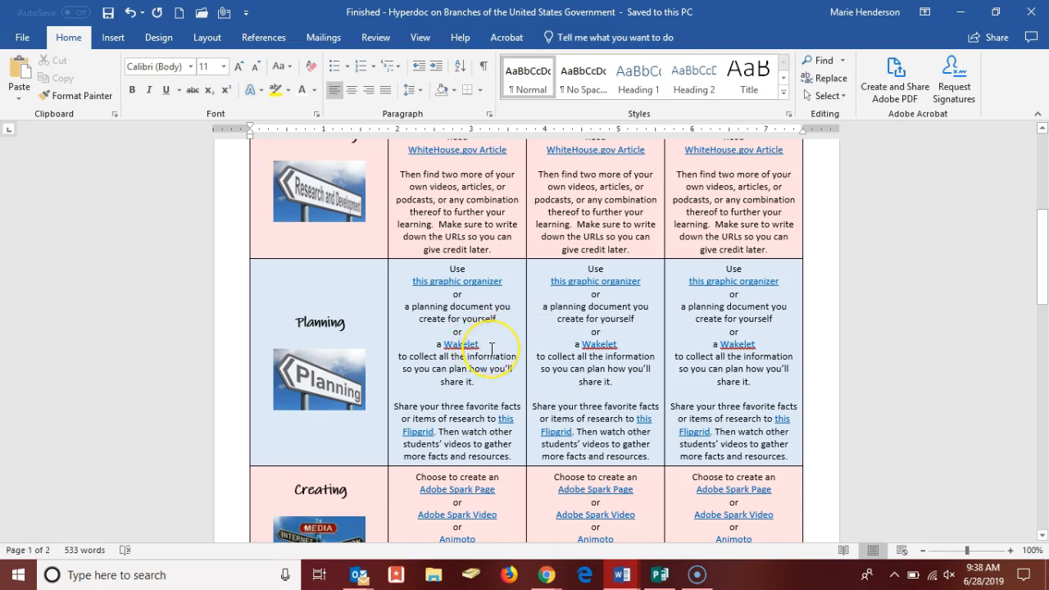
scroll(467, 384, down, 1)
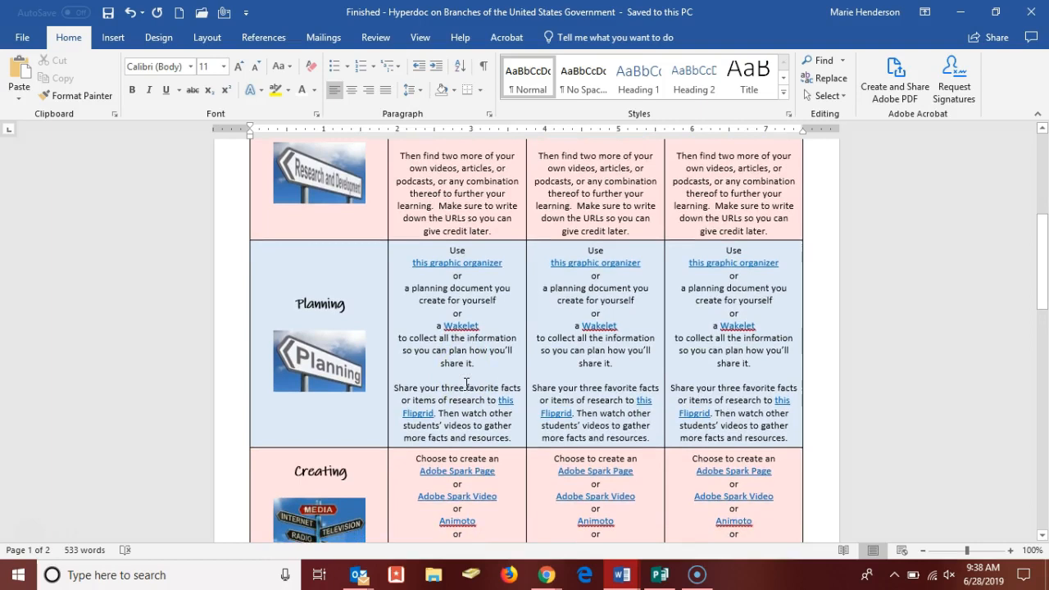
scroll(467, 384, down, 2)
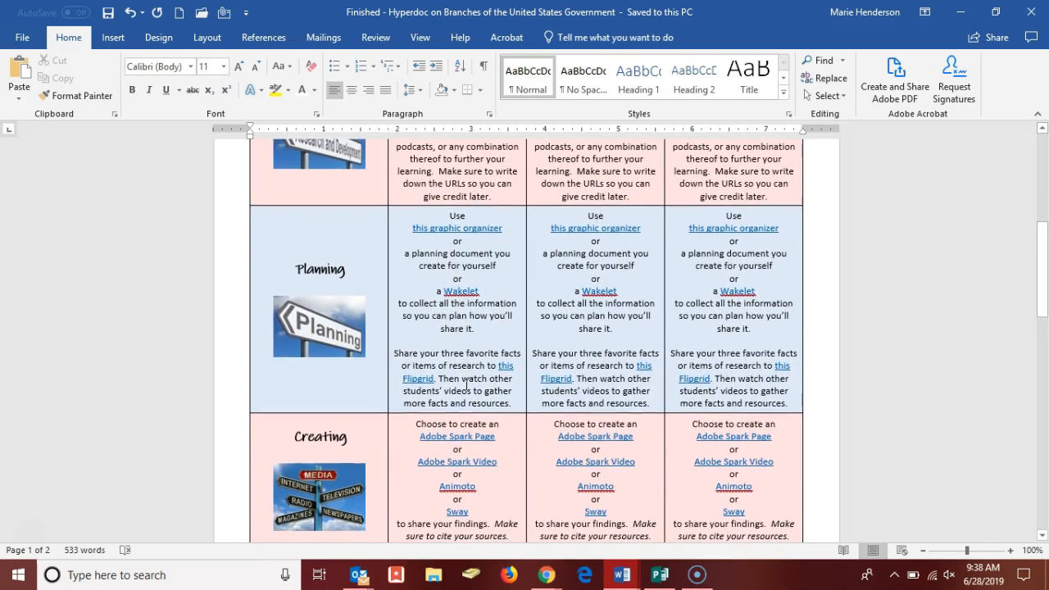